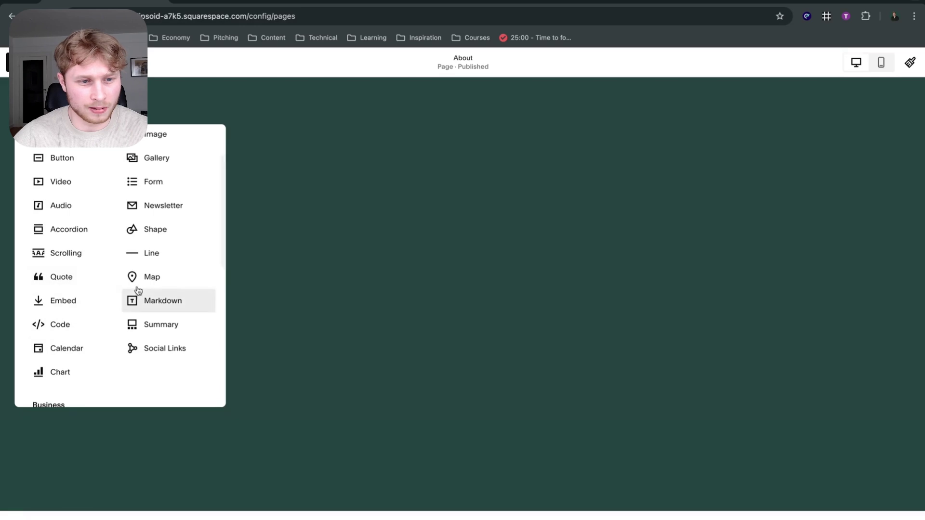
Step: Add a Social Links block in the middle of the green section of the About page
{"action": "left_click_drag", "start_coordinate": [159, 347], "coordinate": [391, 284]}
{"action": "left_click_drag", "start_coordinate": [464, 287], "coordinate": [330, 287]}
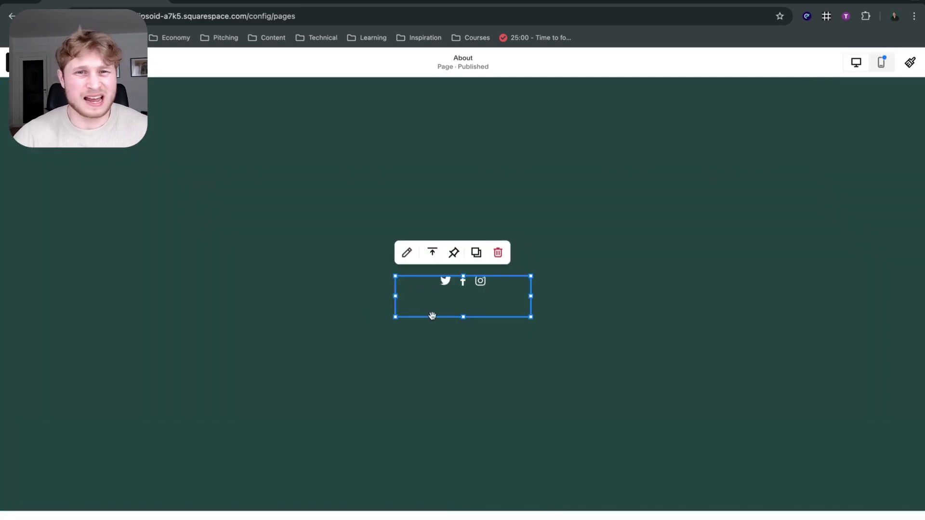
Step: Replace the Twitter profile link in the Social Links block with x.com
{"action": "double_click", "coordinate": [444, 283]}
{"action": "left_click_drag", "start_coordinate": [644, 298], "coordinate": [650, 196]}
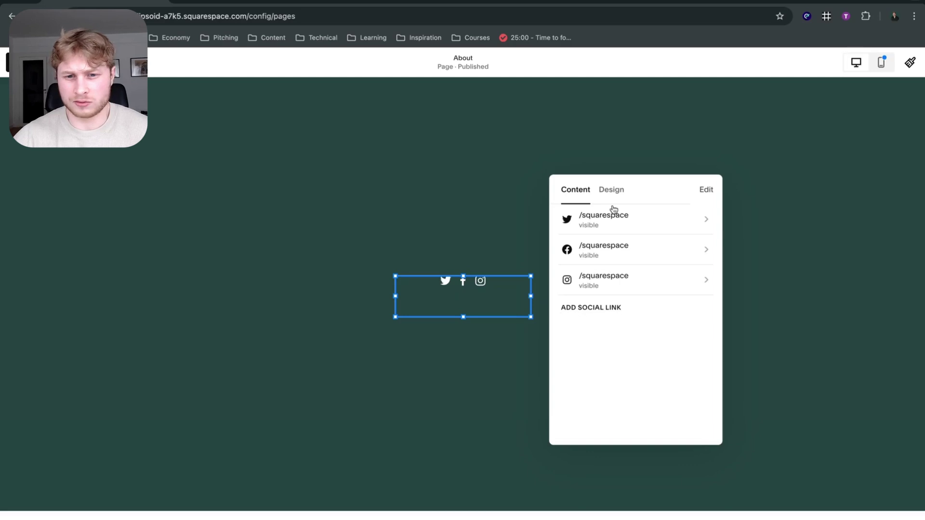
{"action": "left_click", "coordinate": [626, 216]}
{"action": "left_click_drag", "start_coordinate": [681, 225], "coordinate": [534, 213]}
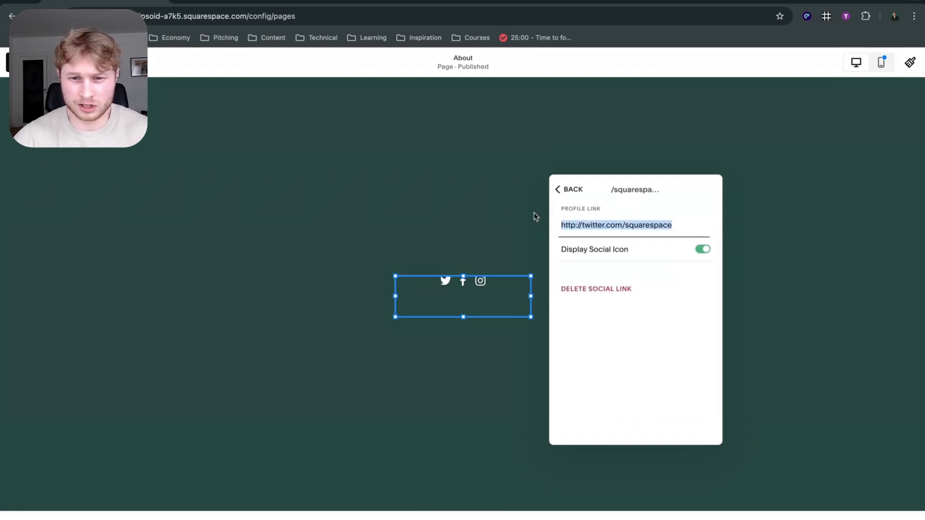
{"action": "type", "text": "x.com"}
{"action": "left_click", "coordinate": [457, 177]}
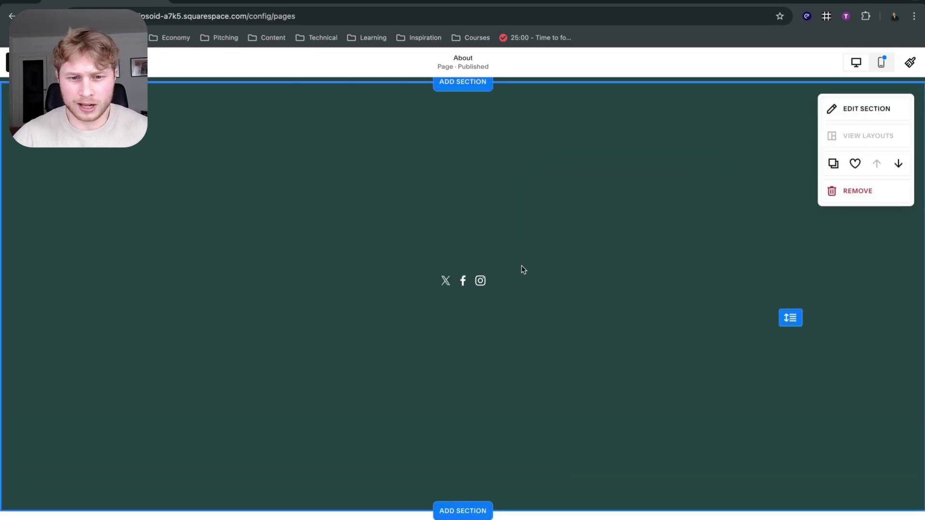
Step: Add a new social link to behance.com in the Social Links block
{"action": "left_click", "coordinate": [499, 286]}
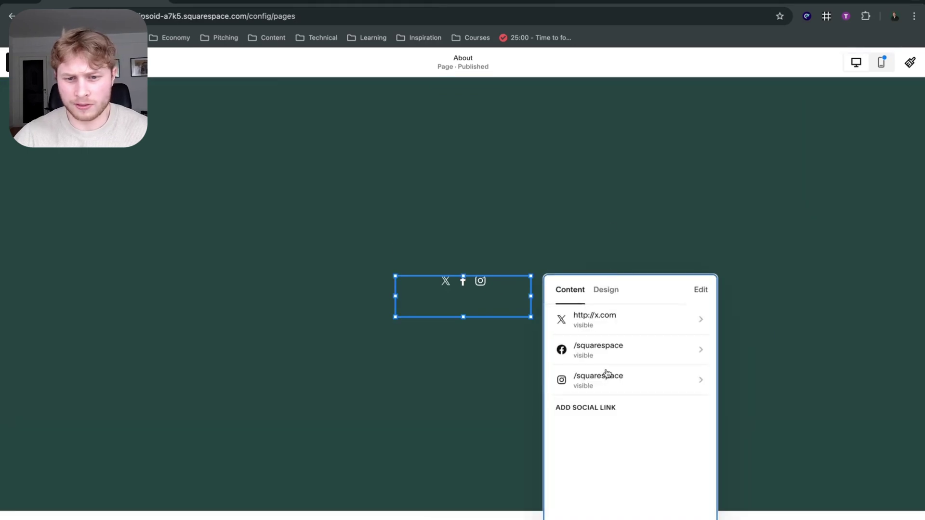
{"action": "left_click", "coordinate": [603, 408]}
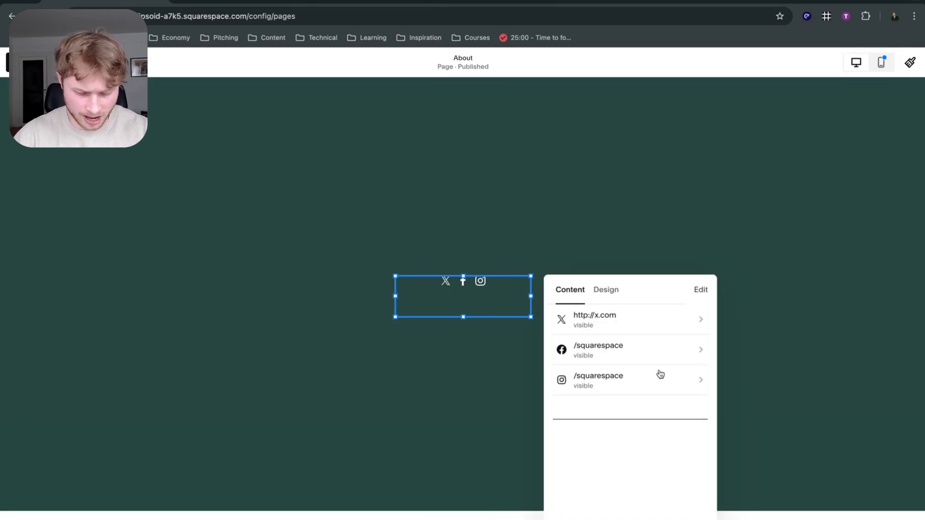
{"action": "type", "text": "behance.co"}
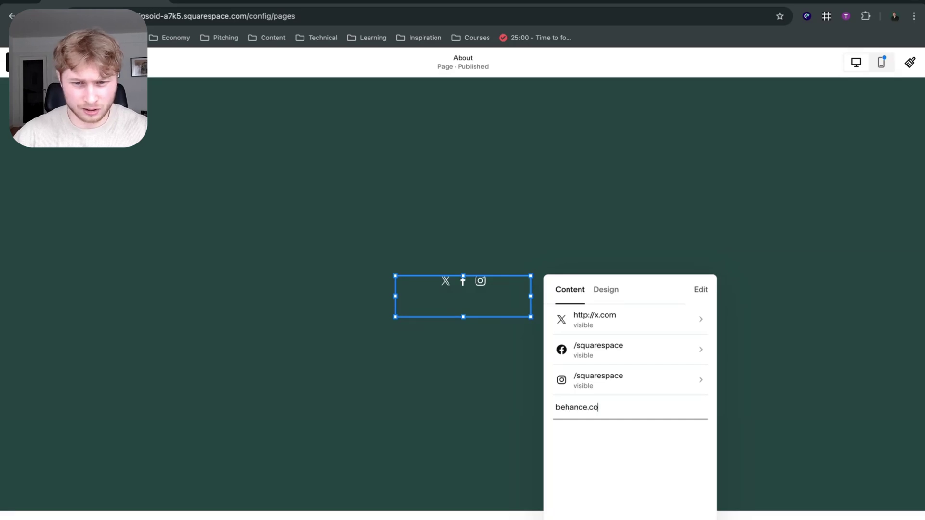
{"action": "type", "text": "m"}
{"action": "key", "text": "Return"}
Step: Add another social link and set its profile link to Pinterest.com
{"action": "left_click", "coordinate": [612, 439]}
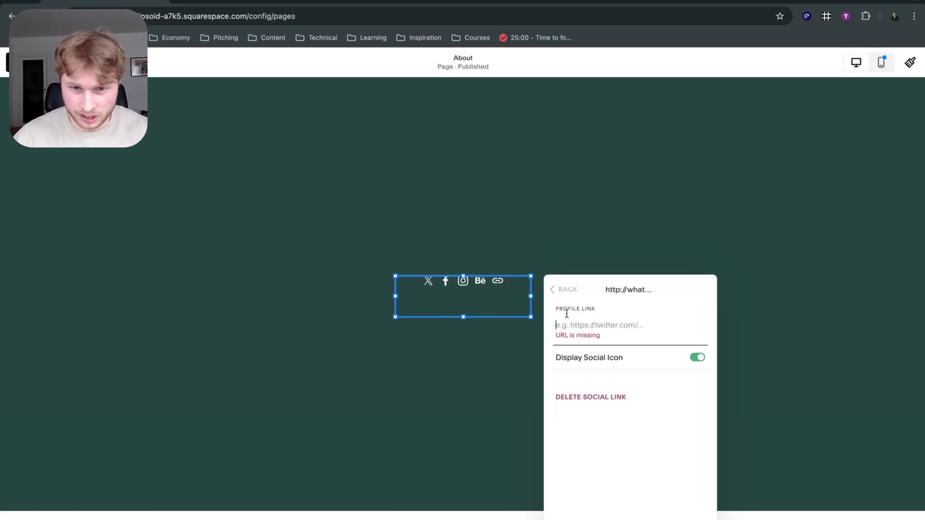
{"action": "type", "text": "pinte"}
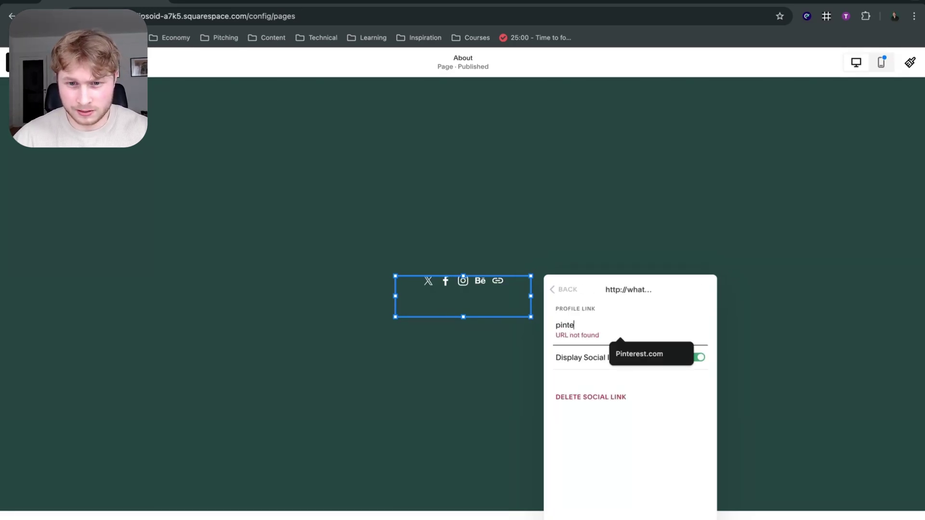
{"action": "type", "text": "reset.c"}
{"action": "key", "text": "BackSpace"}
{"action": "key", "text": "BackSpace"}
{"action": "key", "text": "BackSpace"}
{"action": "key", "text": "BackSpace"}
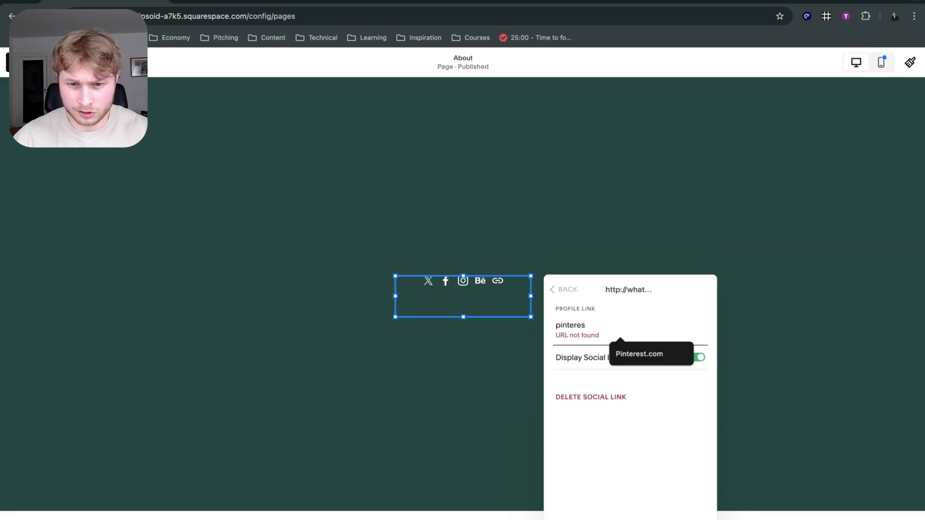
{"action": "key", "text": "Down"}
{"action": "key", "text": "Return"}
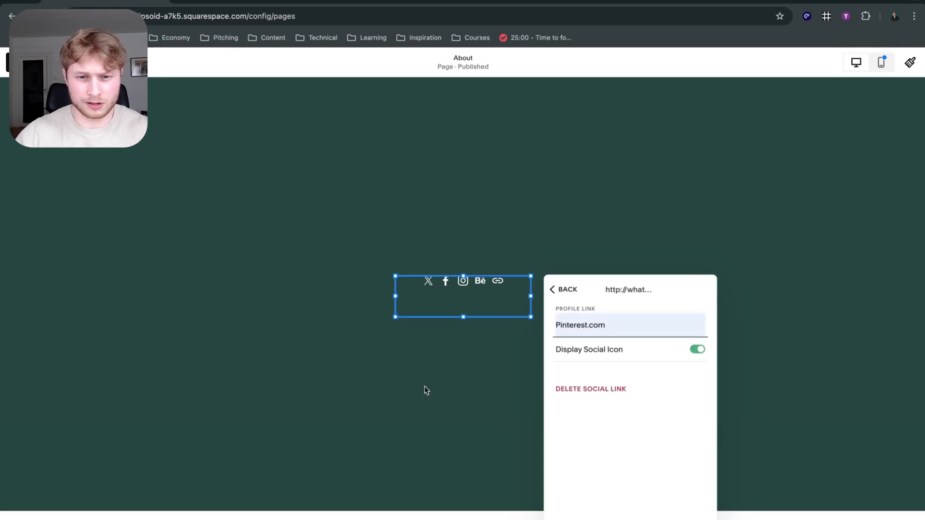
{"action": "left_click", "coordinate": [395, 393]}
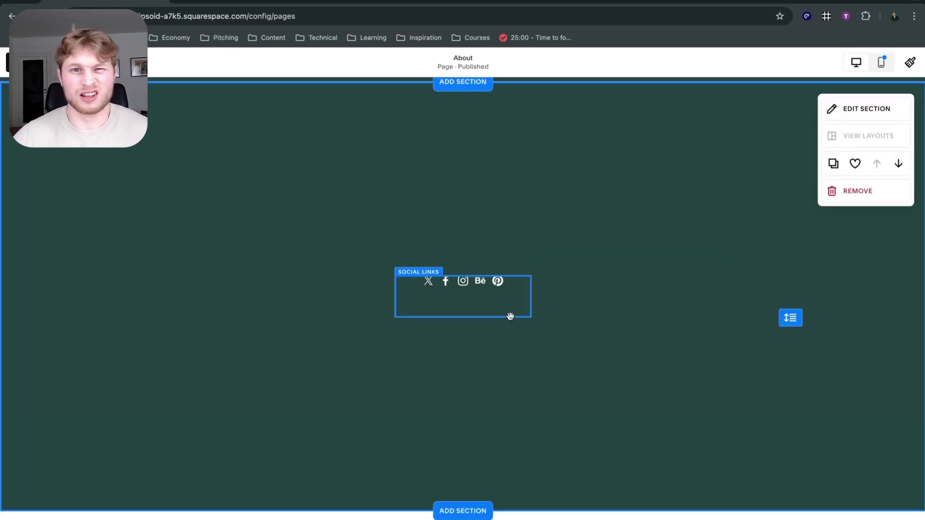
Step: Open the design settings of the Social Links block
{"action": "left_click", "coordinate": [488, 291]}
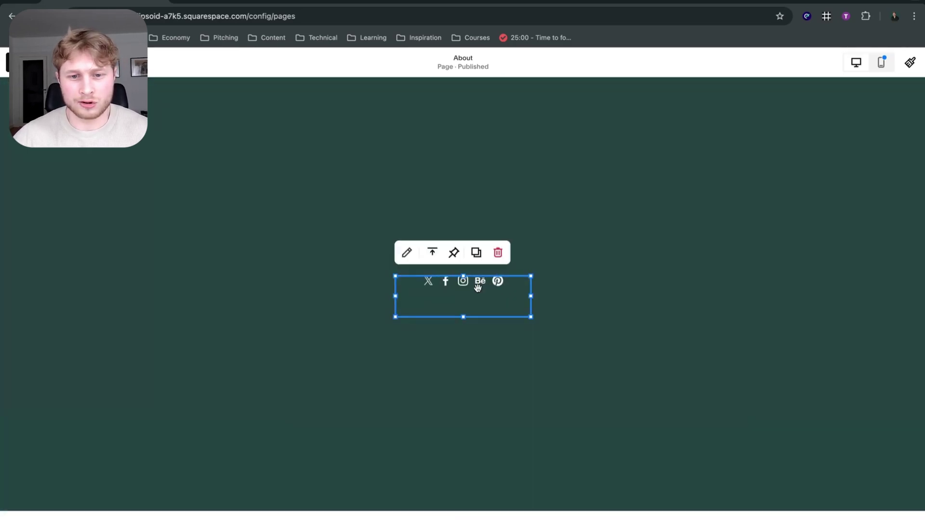
{"action": "left_click", "coordinate": [482, 288]}
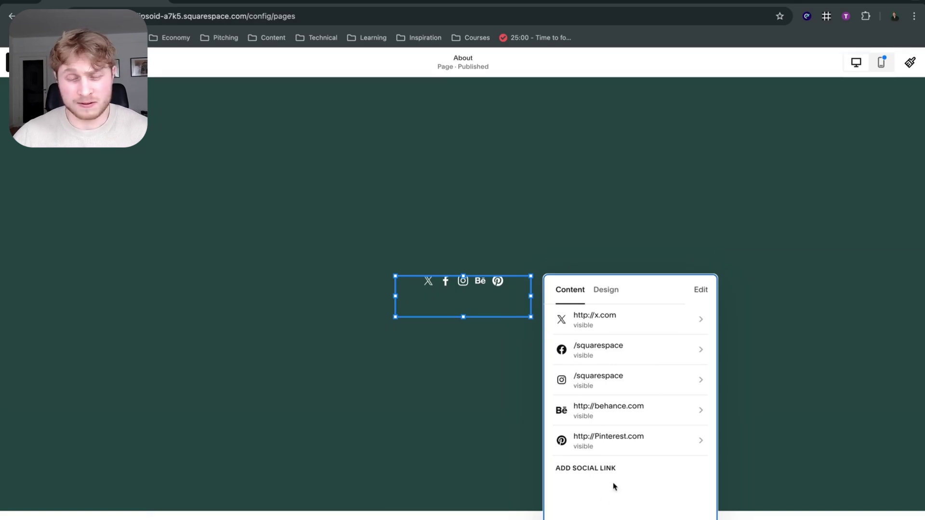
{"action": "left_click", "coordinate": [617, 289]}
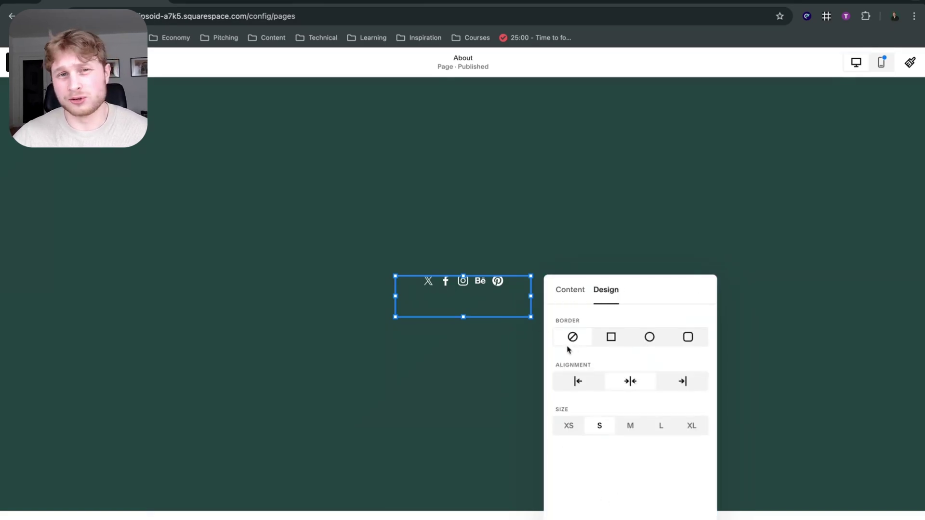
Step: Try the square and circular borders on the social icons, each in the Outline and Solid styles
{"action": "left_click", "coordinate": [614, 337]}
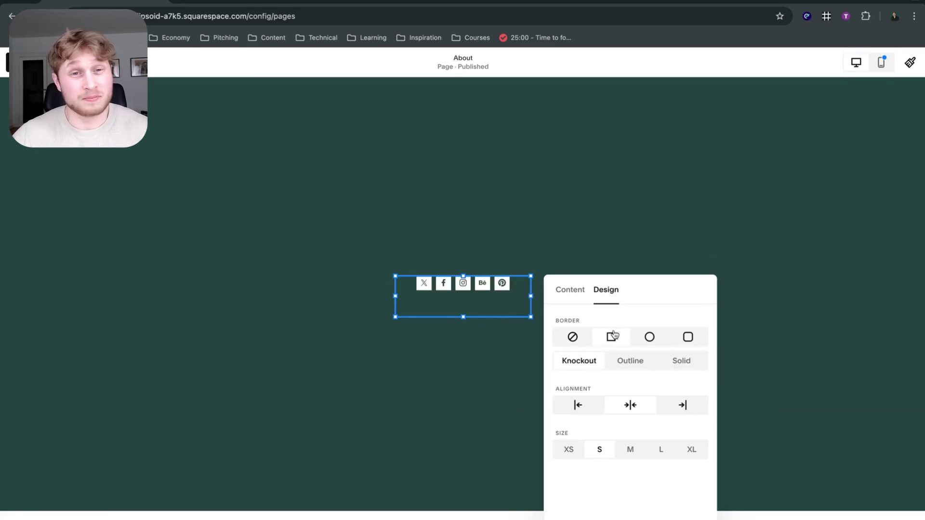
{"action": "left_click", "coordinate": [624, 361]}
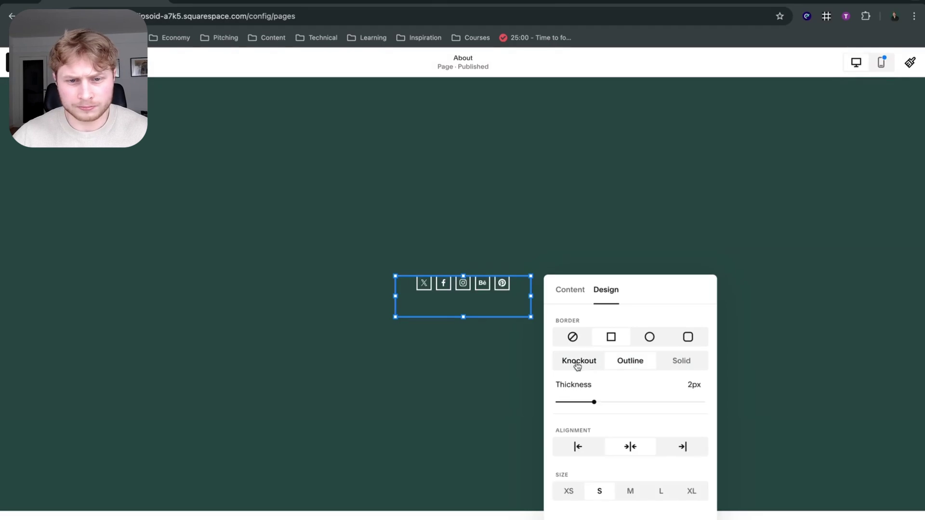
{"action": "left_click", "coordinate": [683, 362]}
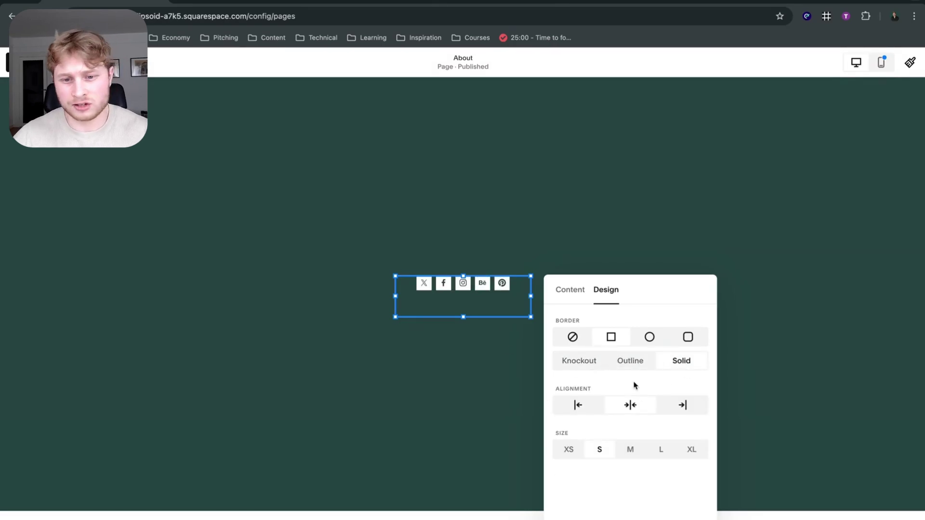
{"action": "left_click", "coordinate": [658, 343]}
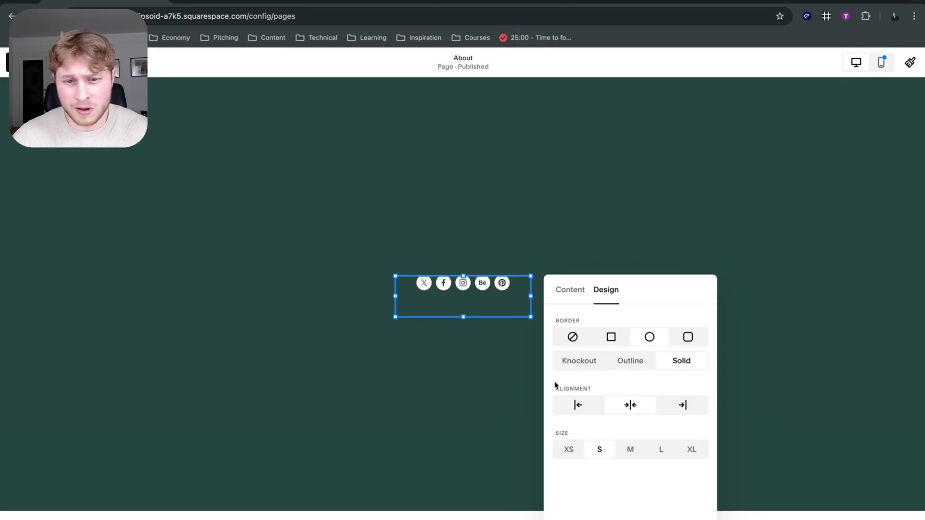
{"action": "left_click", "coordinate": [629, 366]}
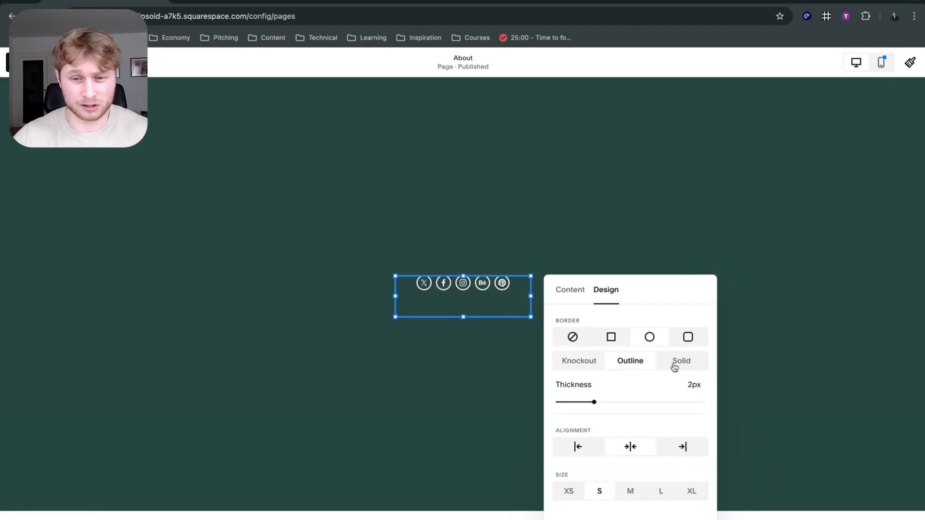
{"action": "left_click", "coordinate": [674, 366]}
Step: Give the social icons a rounded-square border in the Knockout style
{"action": "left_click", "coordinate": [687, 340]}
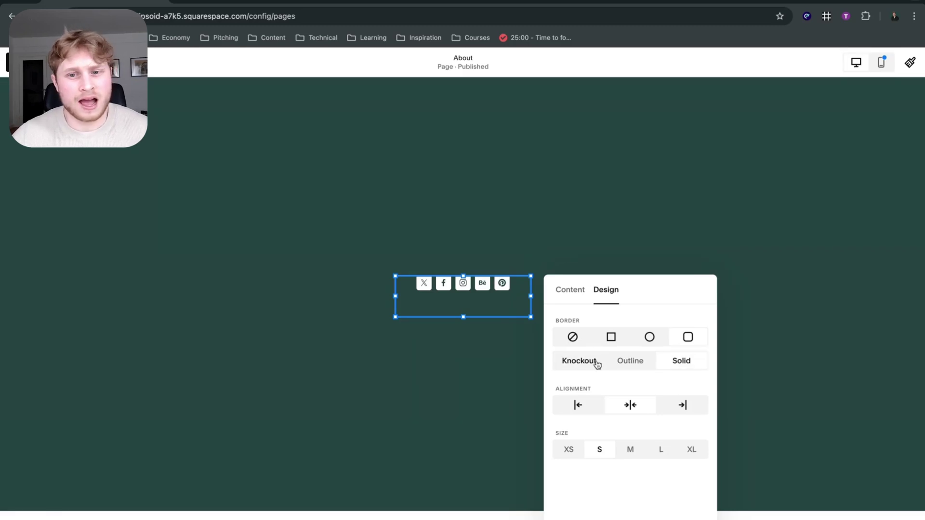
{"action": "left_click", "coordinate": [575, 361]}
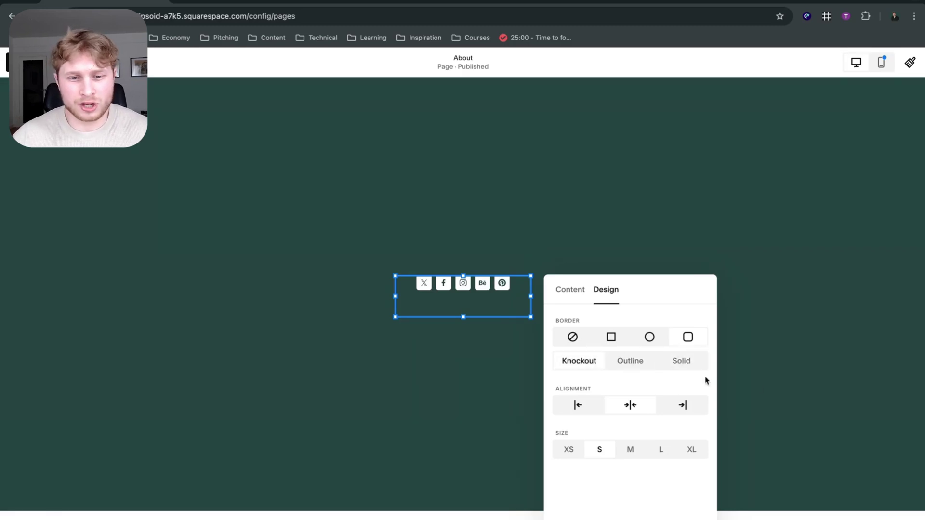
{"action": "double_click", "coordinate": [647, 296]}
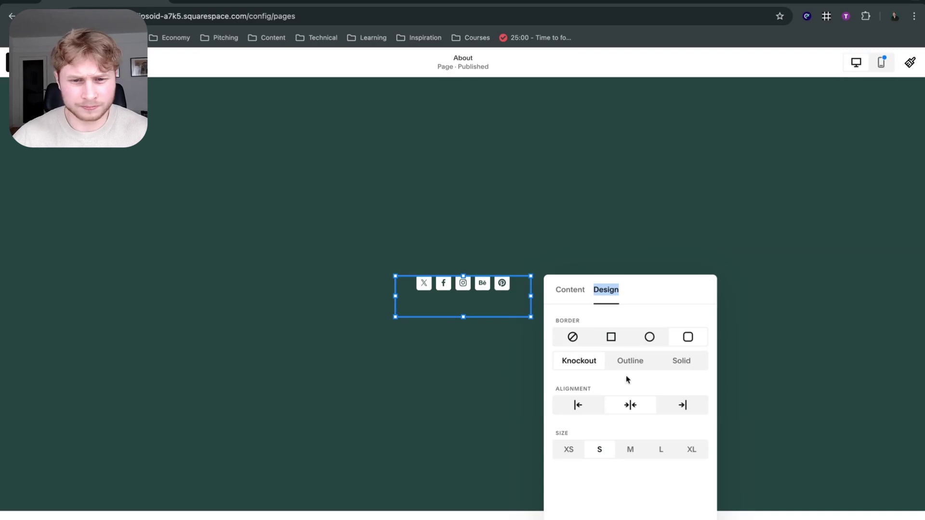
Step: Try right and left alignment for the social icons, then return them to centre alignment
{"action": "left_click", "coordinate": [695, 408]}
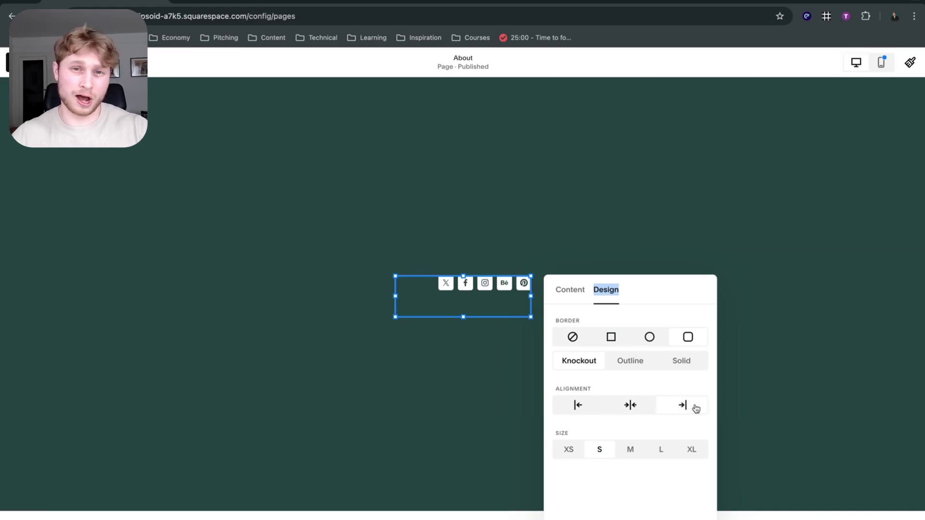
{"action": "left_click", "coordinate": [580, 403]}
{"action": "left_click", "coordinate": [631, 406]}
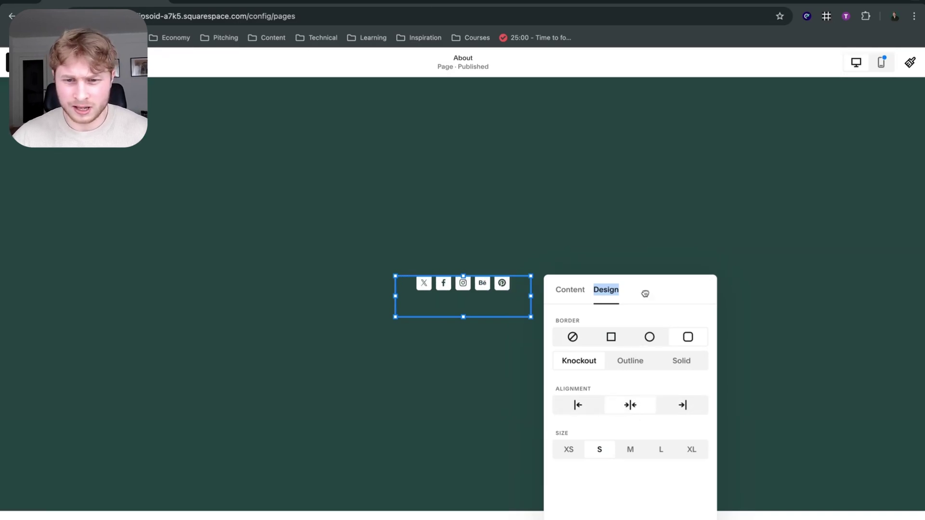
Step: Set the size of the social icons to XL and close the block's settings
{"action": "left_click", "coordinate": [713, 397]}
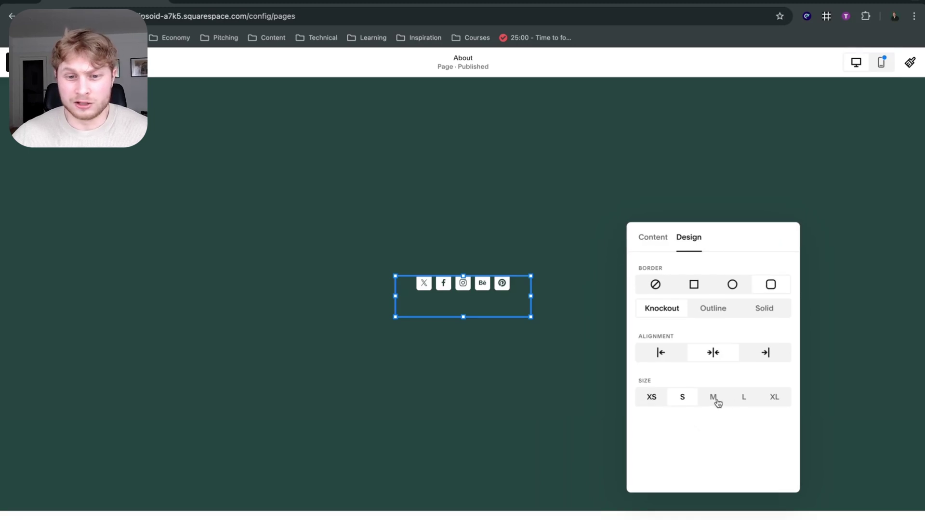
{"action": "left_click", "coordinate": [744, 397]}
{"action": "left_click", "coordinate": [775, 397]}
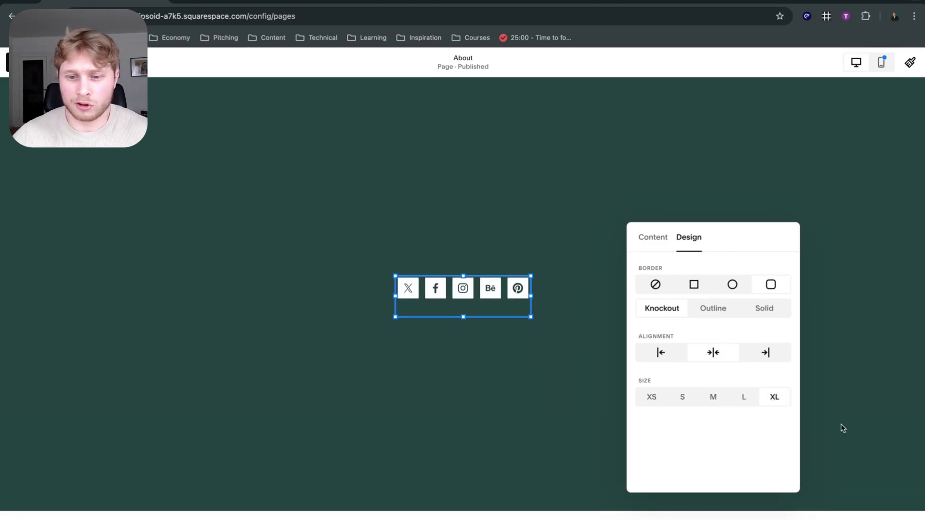
{"action": "left_click", "coordinate": [490, 380]}
{"action": "left_click", "coordinate": [479, 289]}
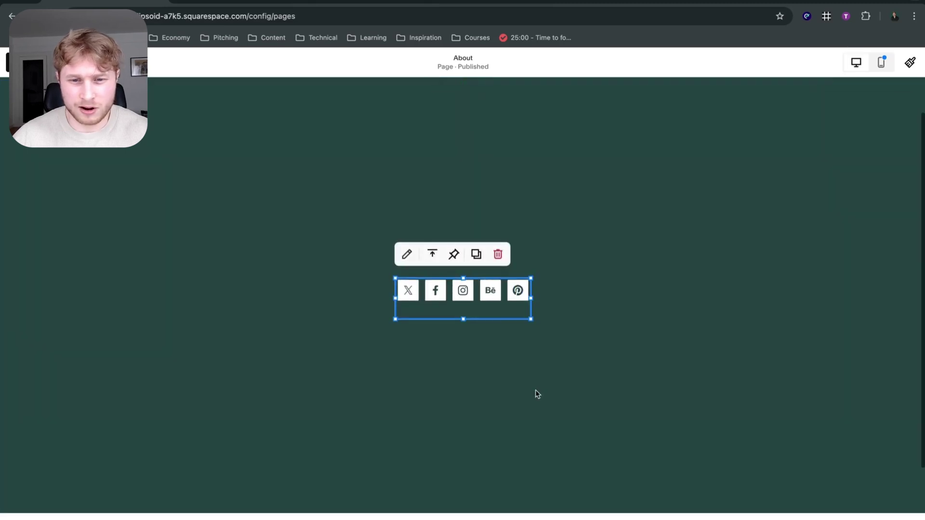
{"action": "left_click", "coordinate": [178, 205]}
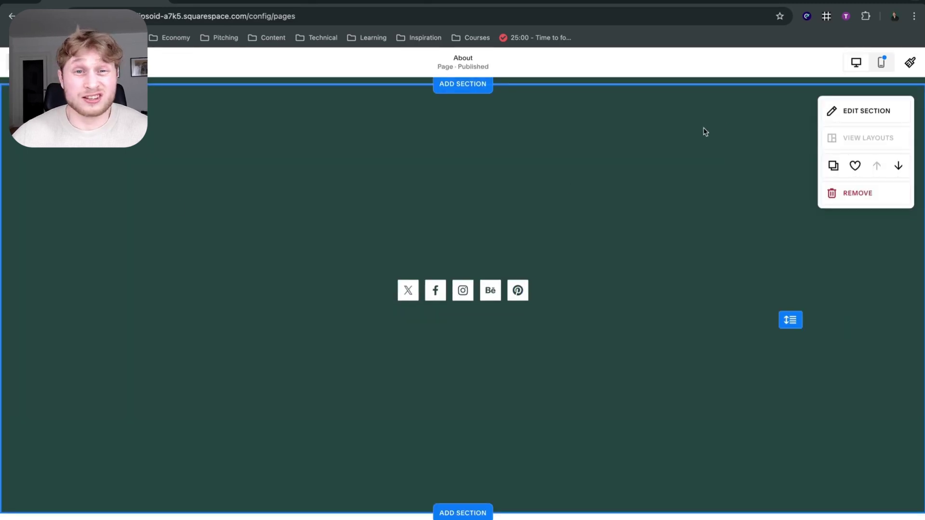
Step: Open the Bright 2 color theme in Site Styles for editing and find its Social Links Block color settings
{"action": "left_click", "coordinate": [909, 62]}
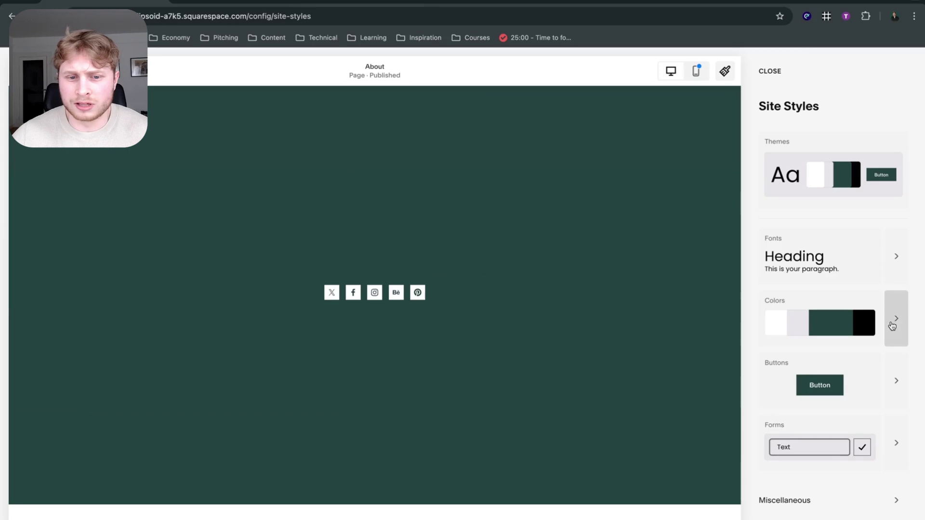
{"action": "left_click", "coordinate": [891, 324]}
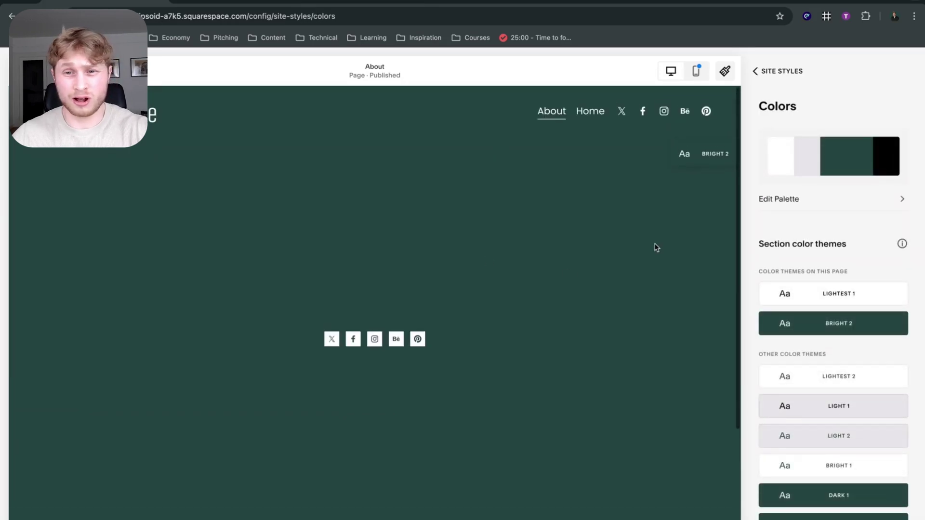
{"action": "mouse_move", "coordinate": [850, 326]}
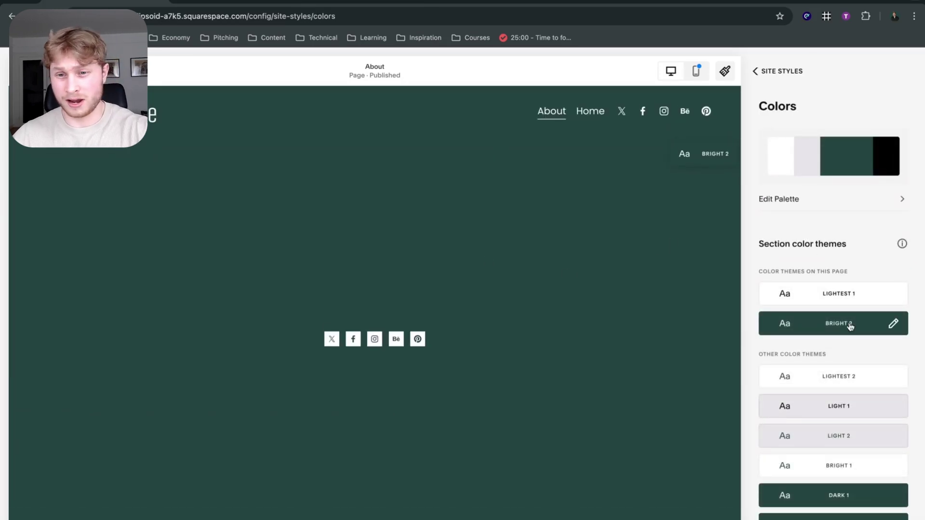
{"action": "left_click", "coordinate": [898, 329]}
{"action": "key", "text": "super+f"}
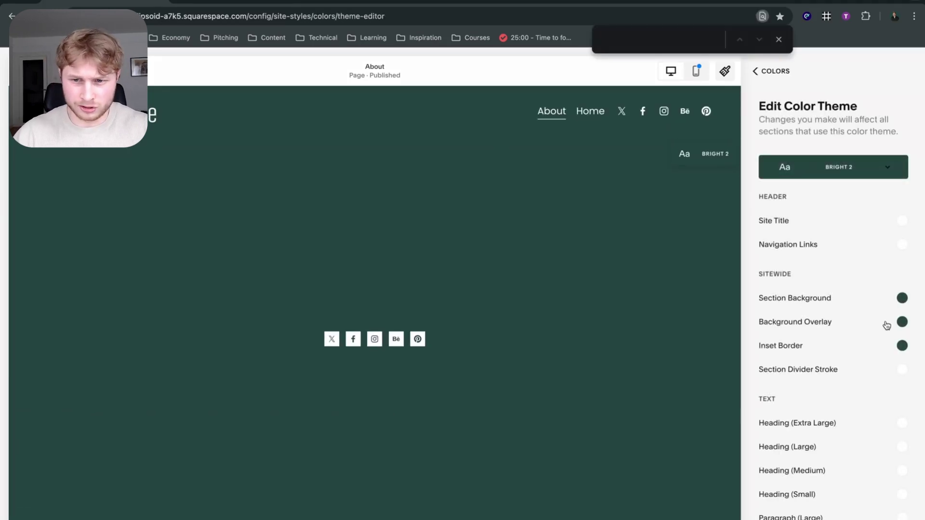
{"action": "type", "text": "social"}
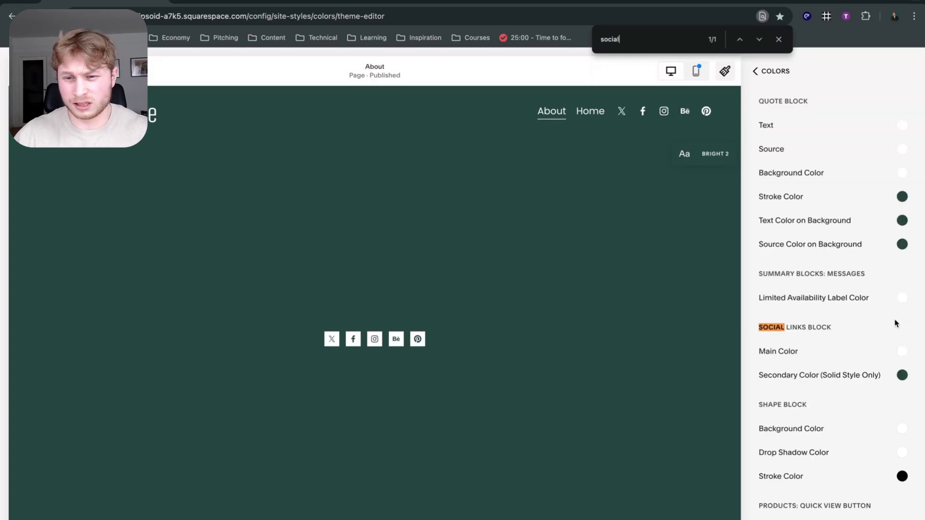
{"action": "scroll", "coordinate": [891, 338], "scroll_direction": "down", "scroll_amount": 1}
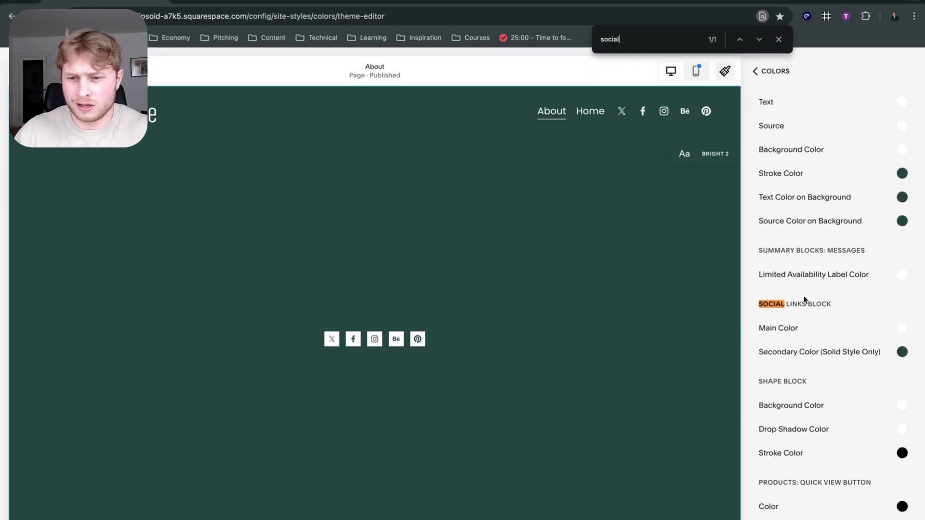
Step: Set the Main Color of the Social Links Block to a custom light grey in the Bright 2 theme
{"action": "left_click", "coordinate": [900, 327]}
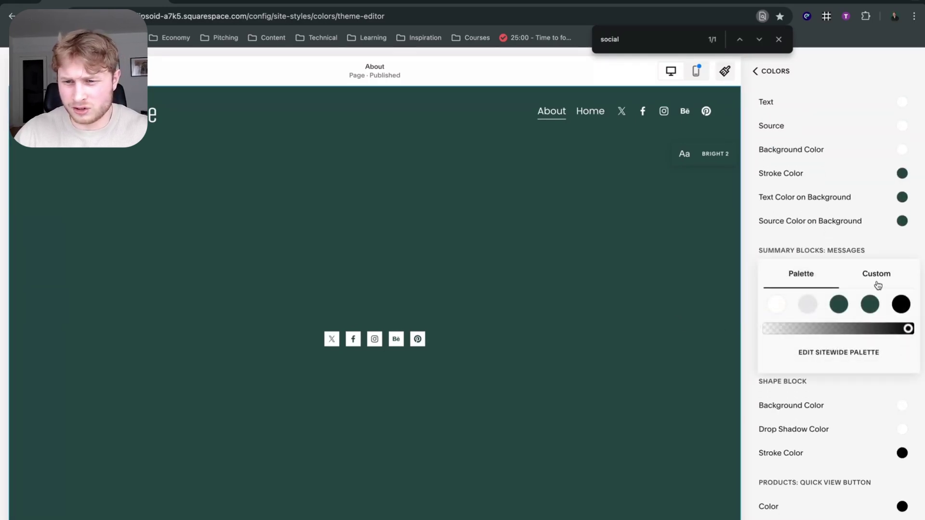
{"action": "left_click", "coordinate": [876, 275]}
{"action": "left_click", "coordinate": [836, 279]}
{"action": "key", "text": "Escape"}
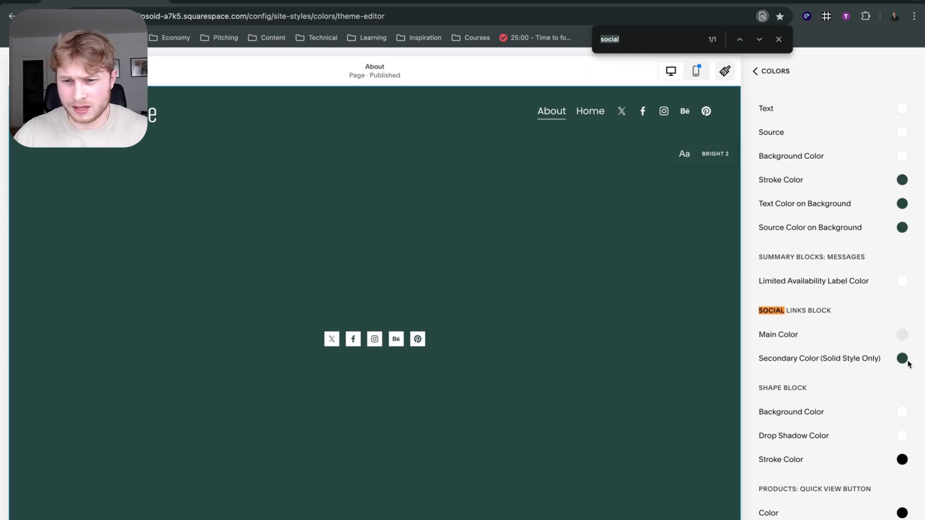
Step: Set the Social Links Block's Secondary Color (Solid Style Only) to the palette's light grey and reload the page
{"action": "left_click", "coordinate": [902, 359]}
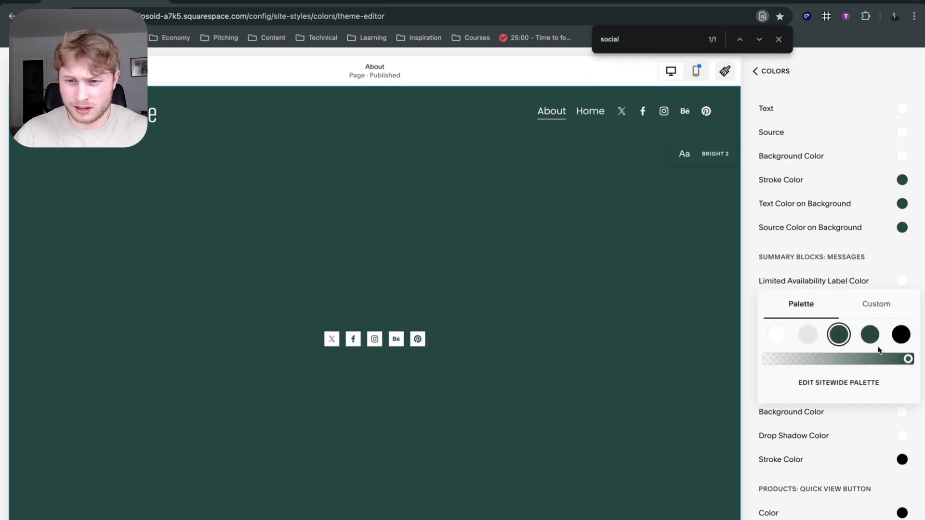
{"action": "left_click", "coordinate": [808, 333]}
{"action": "left_click", "coordinate": [625, 341]}
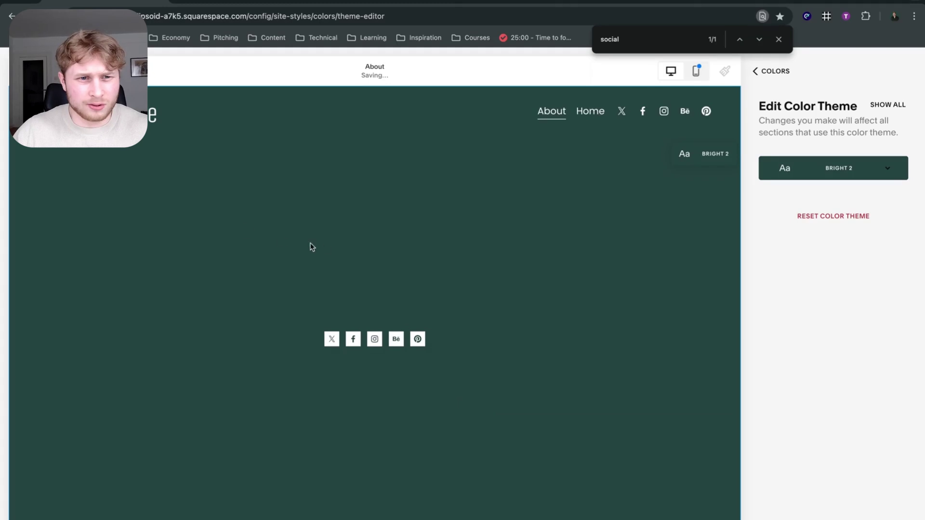
{"action": "key", "text": "super+r"}
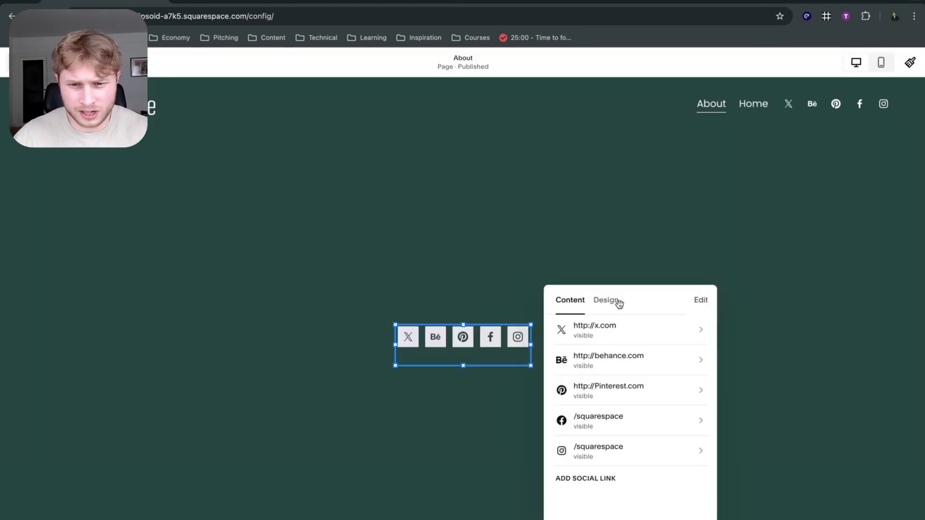
Step: Try the page's social icons without a border, then give them a square border and close the block's settings
{"action": "left_click", "coordinate": [619, 302]}
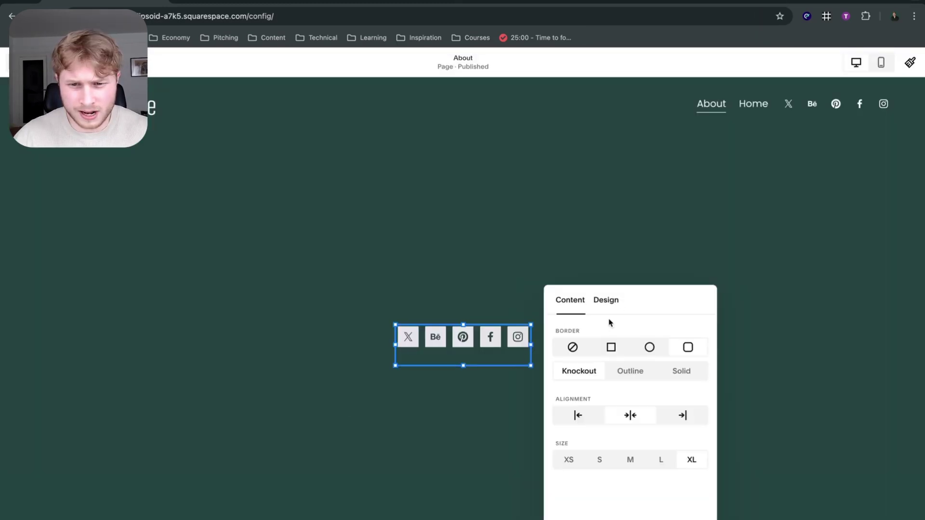
{"action": "left_click", "coordinate": [608, 350]}
{"action": "left_click", "coordinate": [573, 350]}
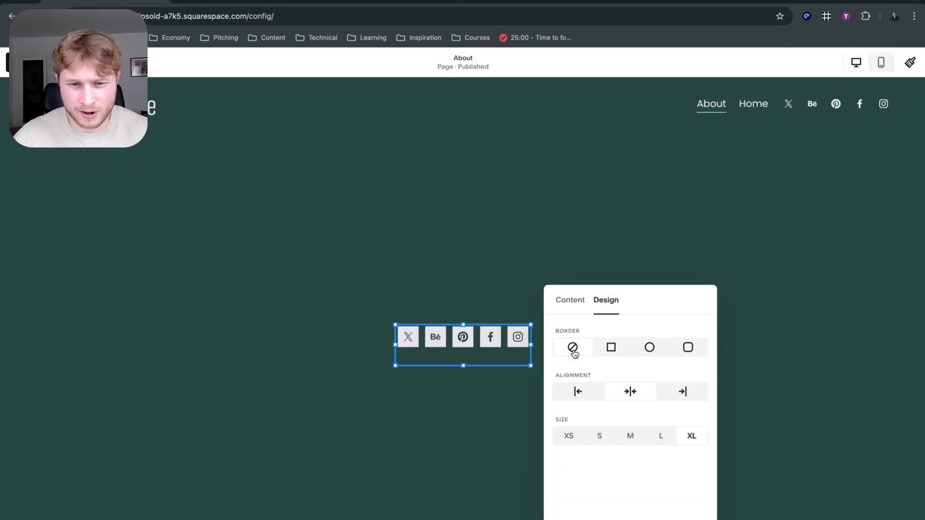
{"action": "left_click", "coordinate": [609, 351]}
{"action": "left_click", "coordinate": [472, 332]}
{"action": "mouse_move", "coordinate": [473, 332]}
{"action": "left_mouse_down"}
{"action": "mouse_move", "coordinate": [438, 331]}
{"action": "mouse_move", "coordinate": [461, 327]}
{"action": "left_mouse_up"}
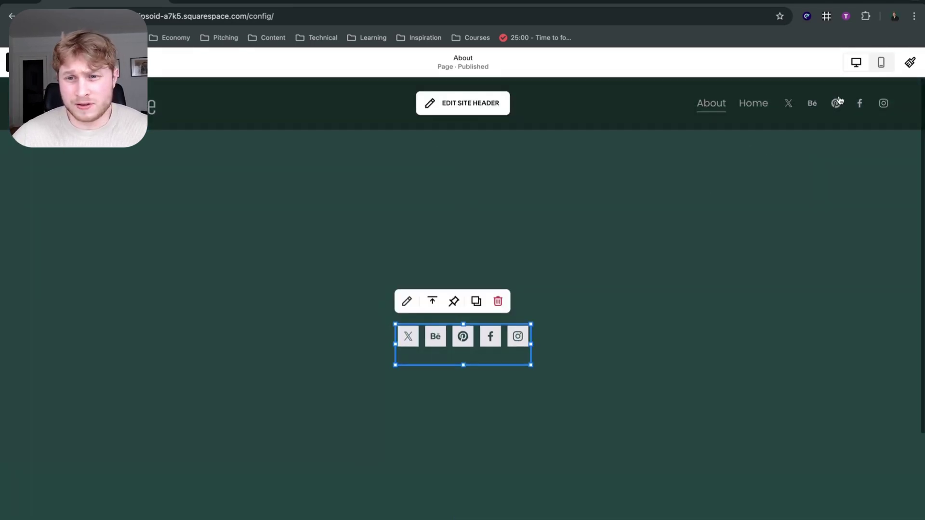
Step: Open the site header for editing and check its color theme setting
{"action": "left_click", "coordinate": [819, 102]}
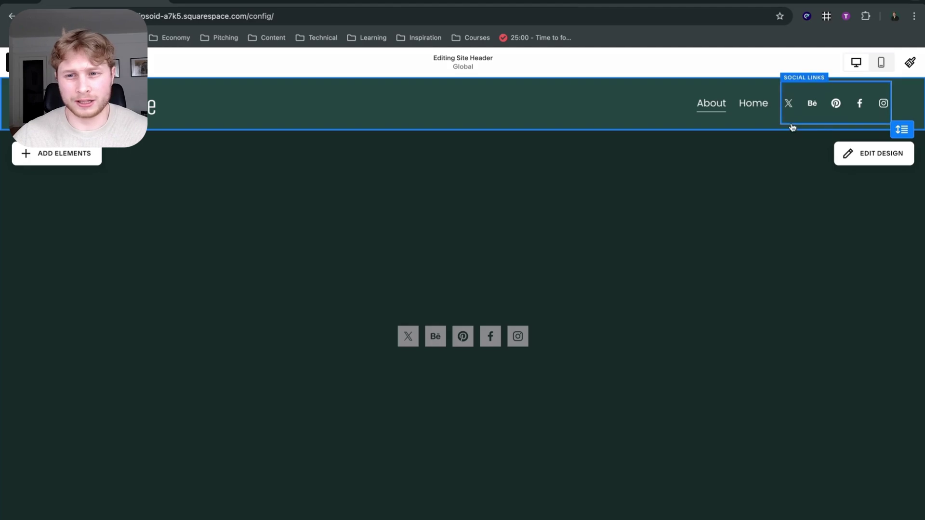
{"action": "left_click", "coordinate": [849, 153]}
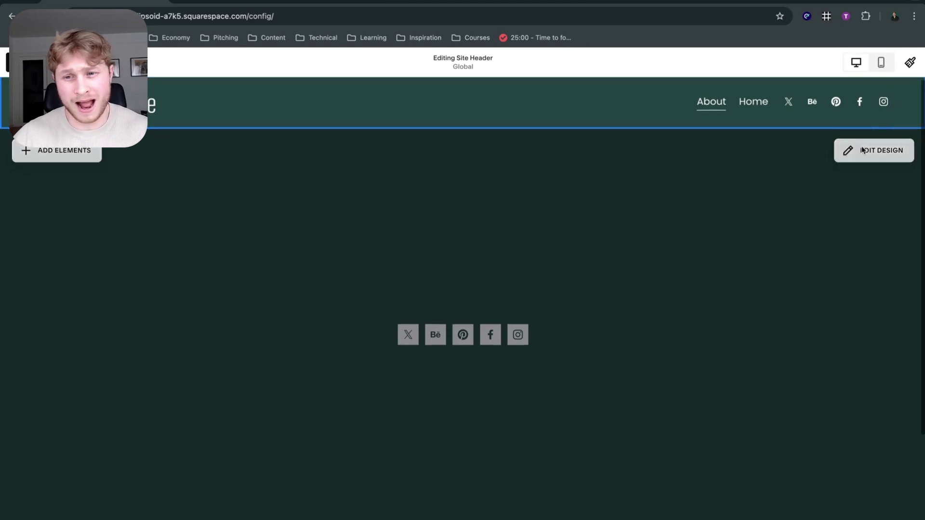
{"action": "left_click", "coordinate": [795, 157]}
{"action": "left_click", "coordinate": [648, 153]}
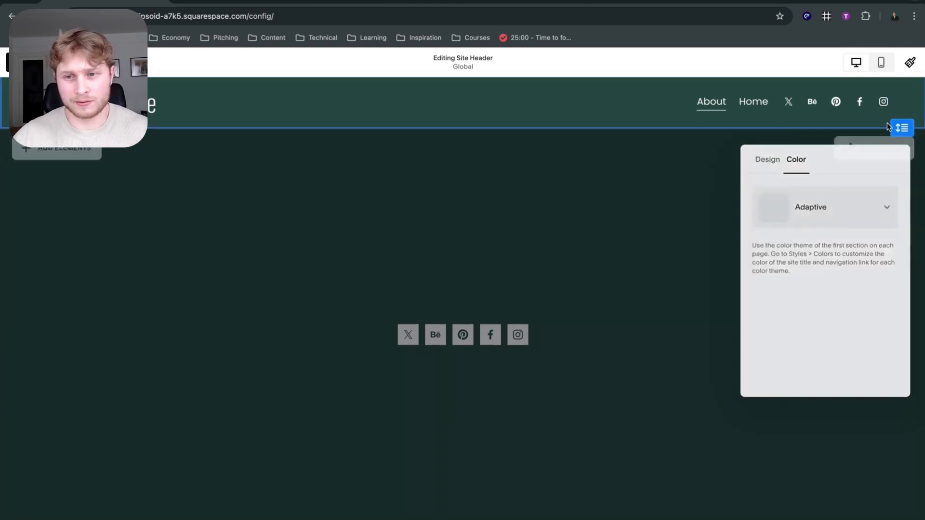
Step: Give the header's social icons a circular border after trying the square and rounded-square ones
{"action": "left_click", "coordinate": [834, 104]}
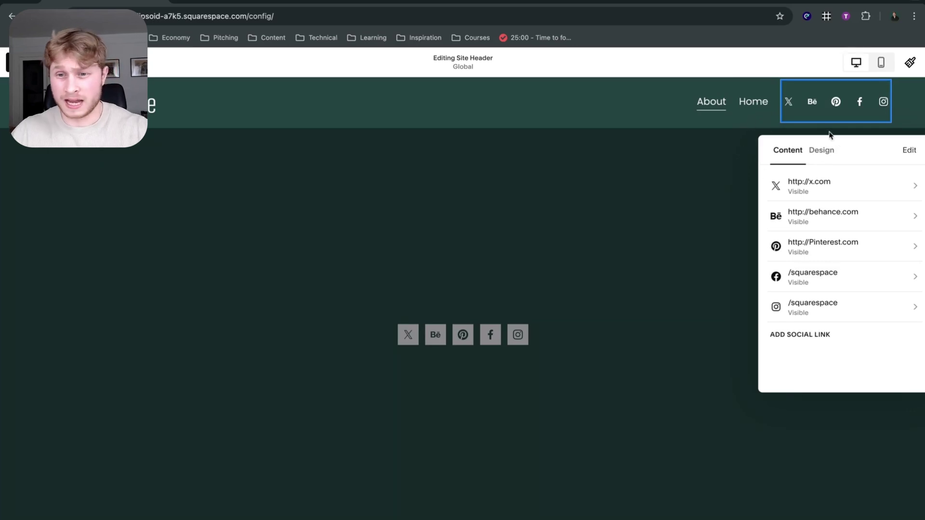
{"action": "left_click", "coordinate": [819, 151]}
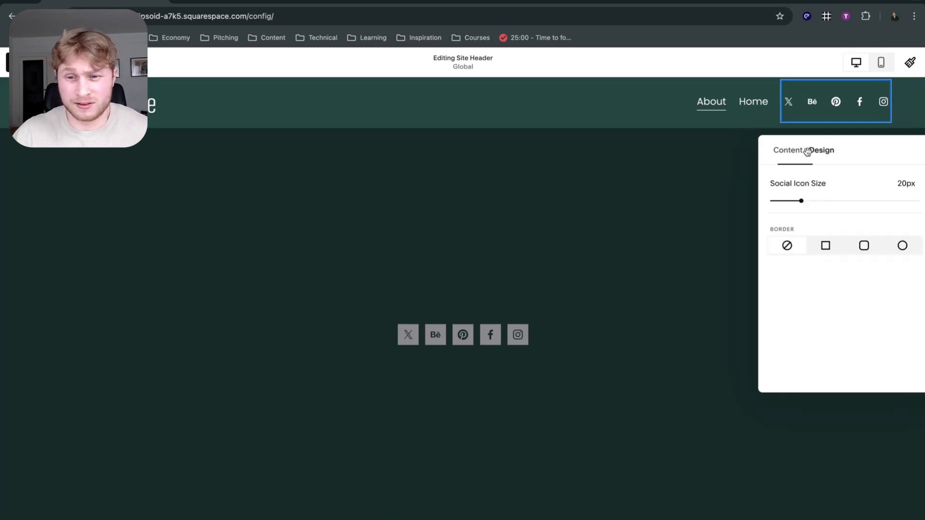
{"action": "left_click", "coordinate": [826, 255]}
{"action": "left_click", "coordinate": [864, 249]}
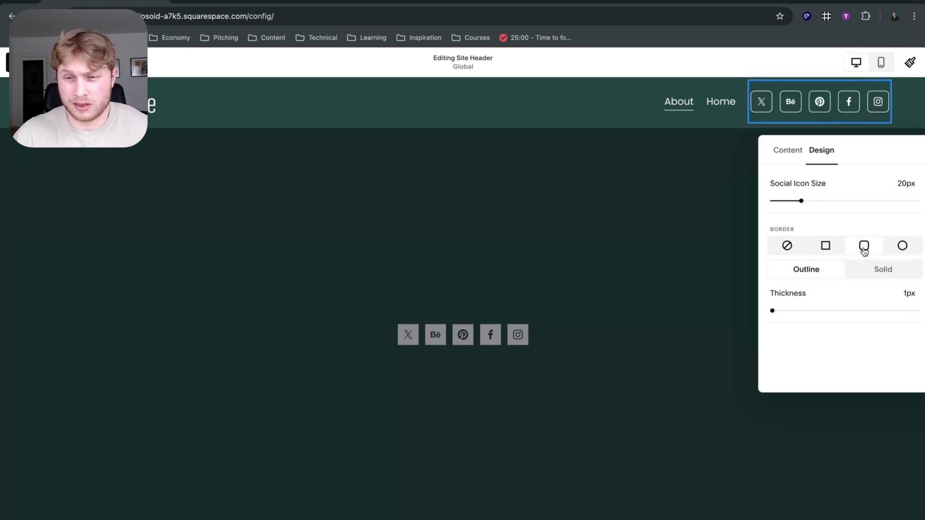
{"action": "left_click", "coordinate": [903, 246]}
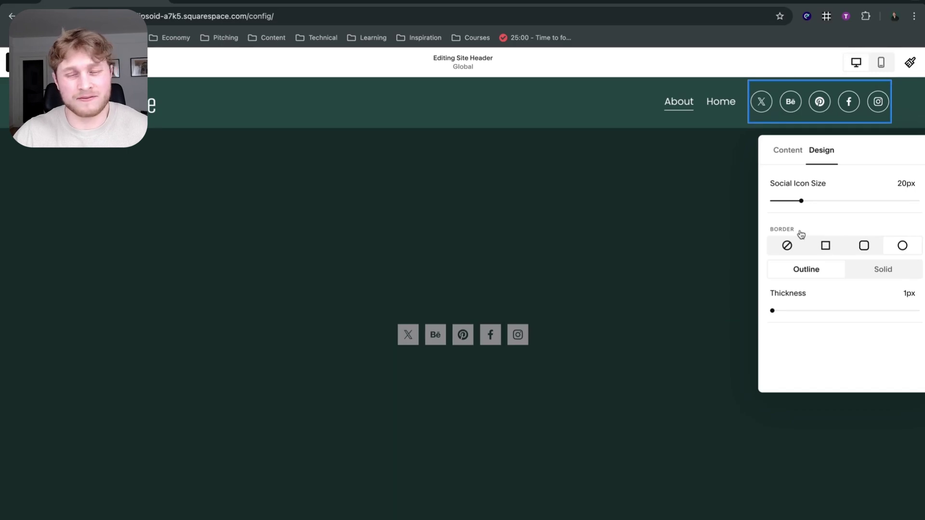
Step: Set the header's social icon size to 39px with the Solid border style and leave header editing
{"action": "left_click_drag", "start_coordinate": [801, 201], "coordinate": [911, 201]}
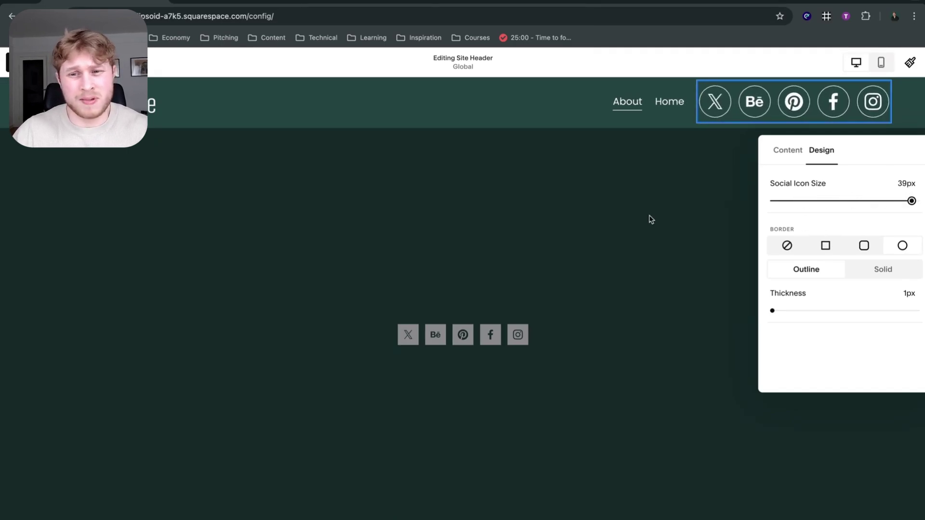
{"action": "left_click", "coordinate": [883, 269]}
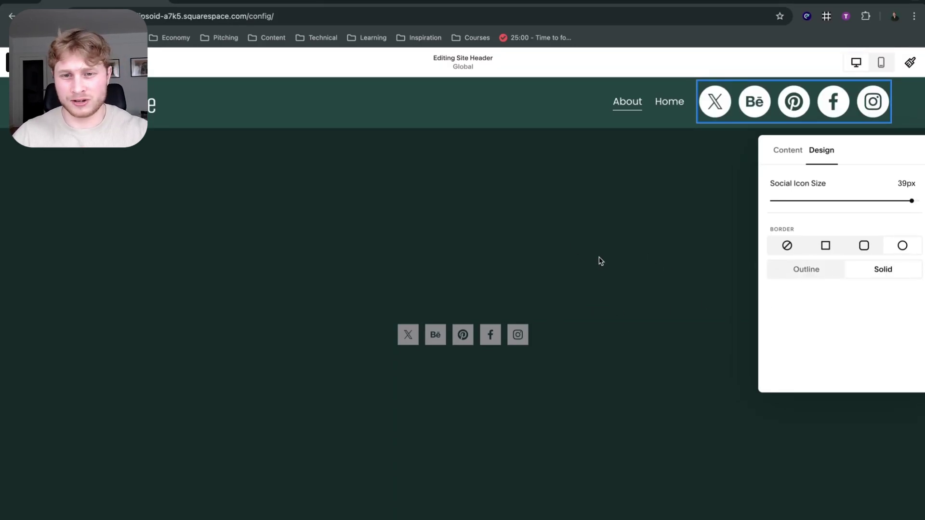
{"action": "left_click", "coordinate": [260, 366]}
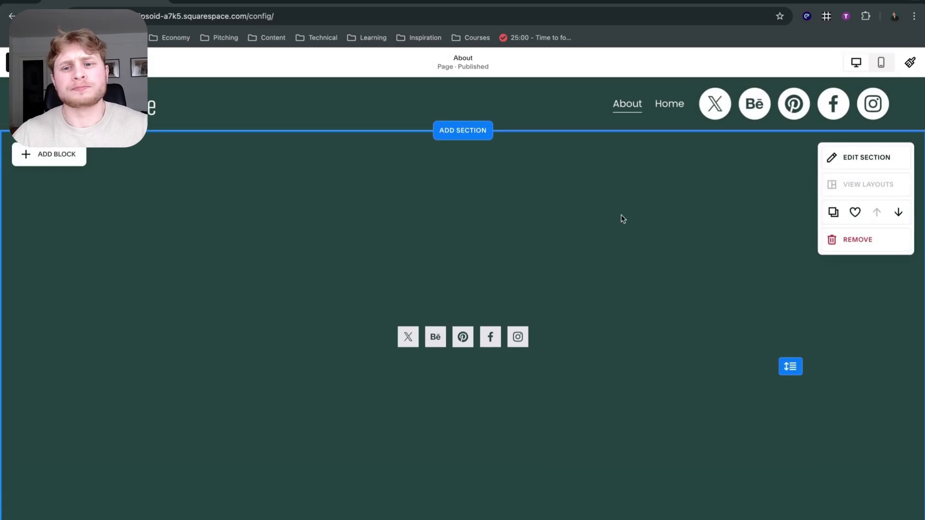
{"action": "left_click_drag", "start_coordinate": [461, 337], "coordinate": [461, 335]}
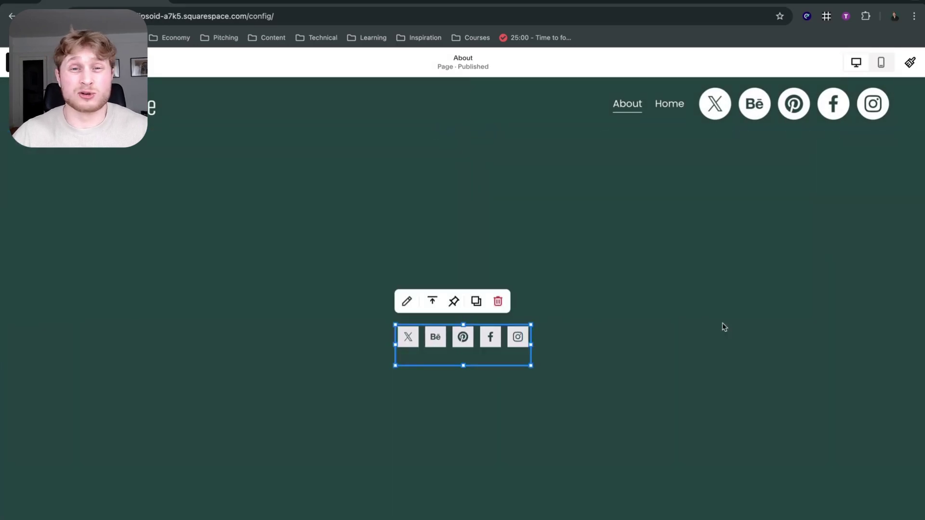
{"action": "left_click", "coordinate": [644, 337]}
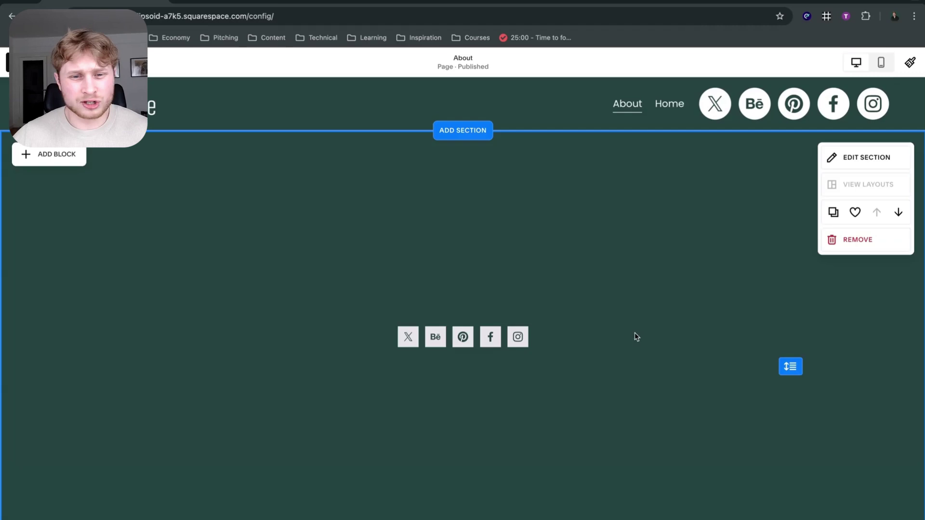
{"action": "left_click_drag", "start_coordinate": [443, 335], "coordinate": [461, 338]}
{"action": "left_click", "coordinate": [596, 342]}
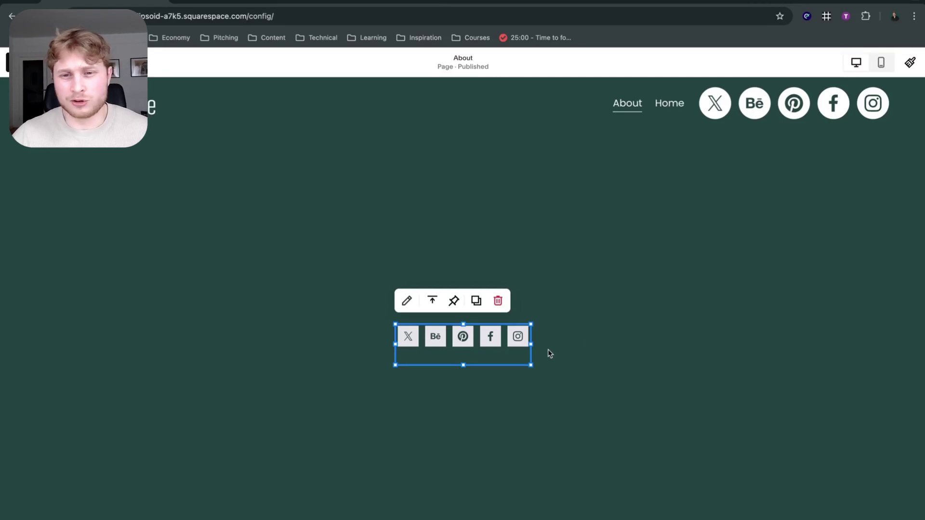
{"action": "left_click", "coordinate": [433, 192]}
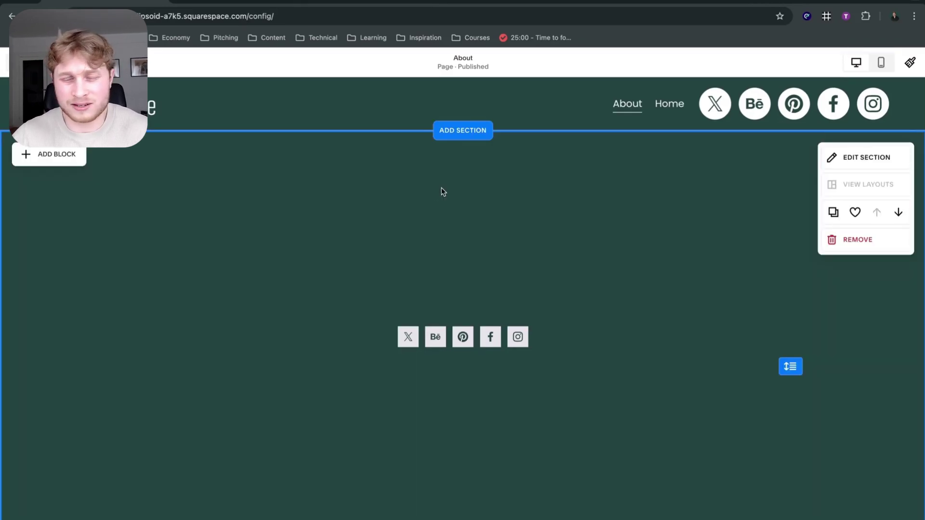